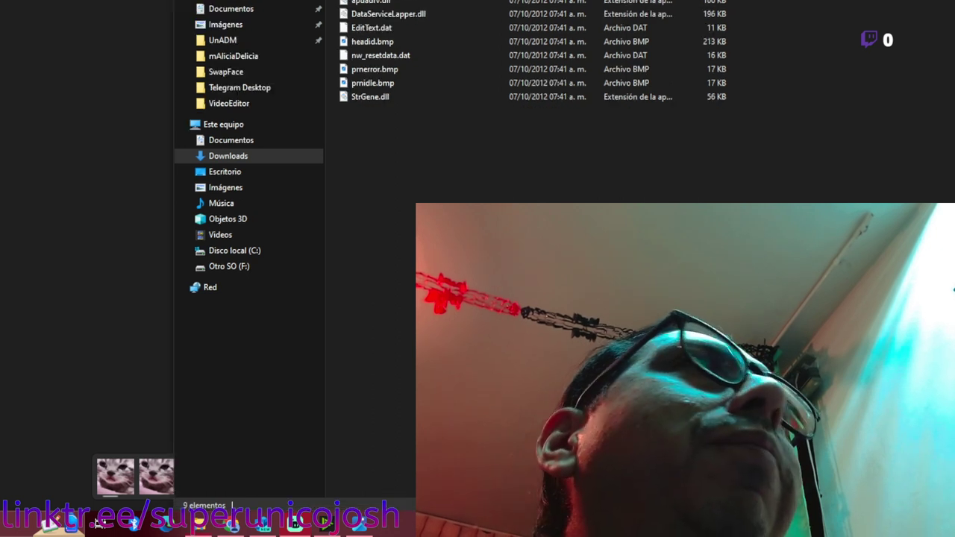
Launch Adjprogcracked.exe and set the model to L355 with port USB002 (L355 Series)
click(340, 117)
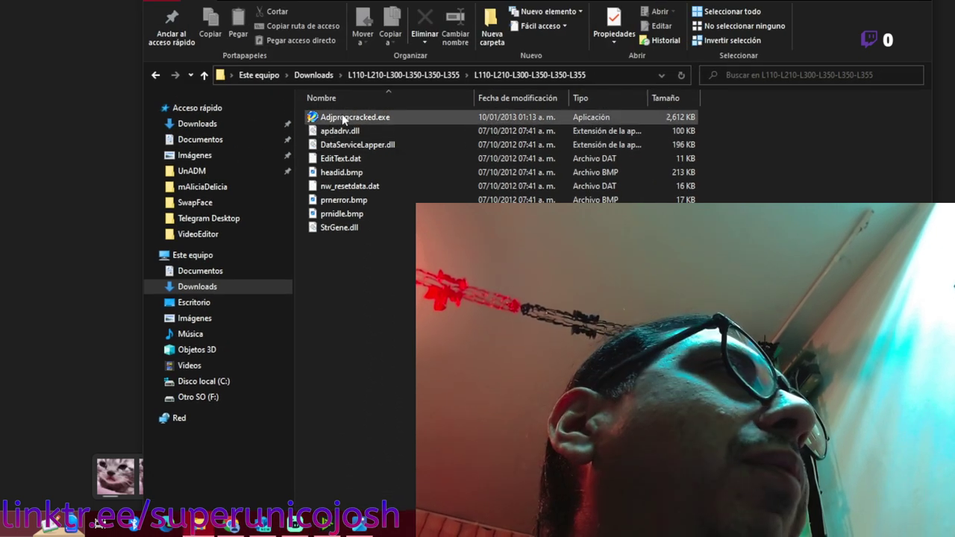
ctrl+click(374, 145)
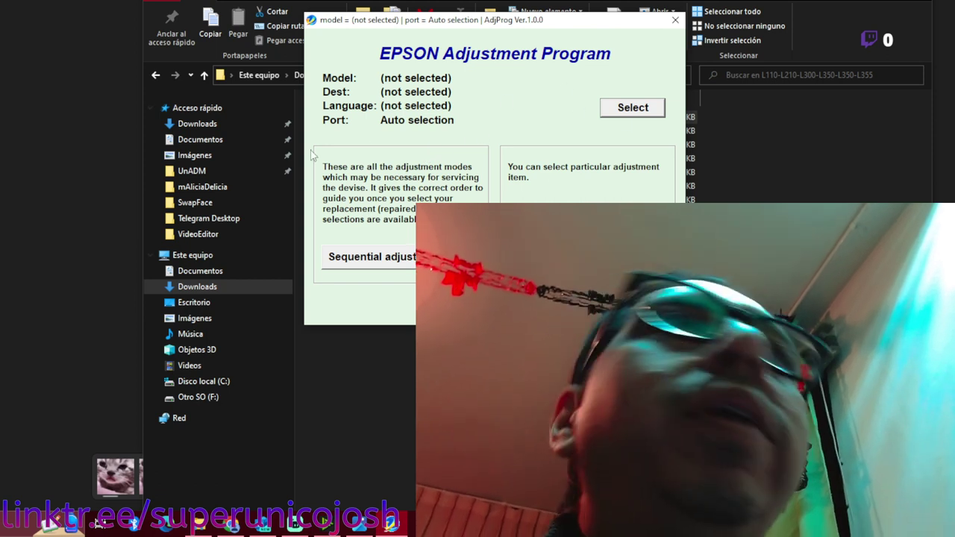
click(630, 108)
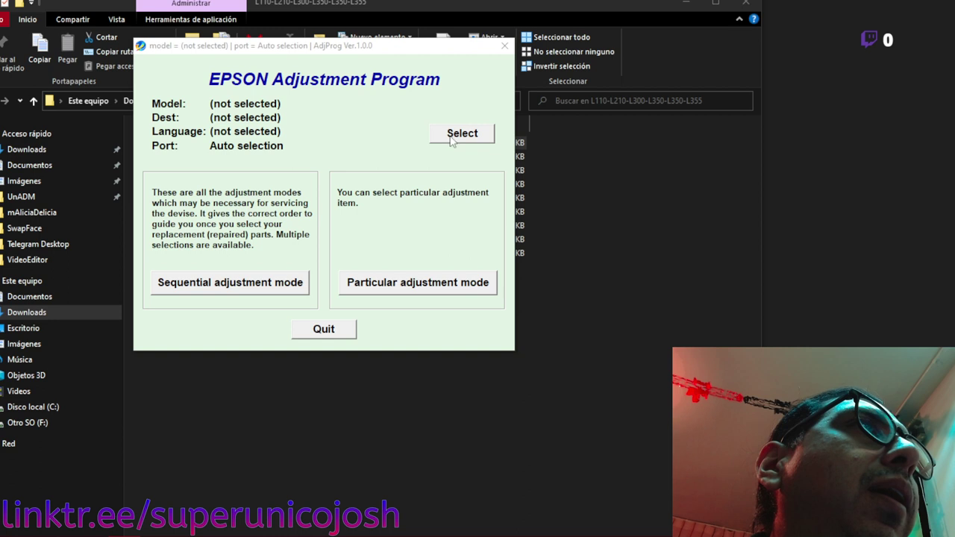
click(451, 142)
click(312, 158)
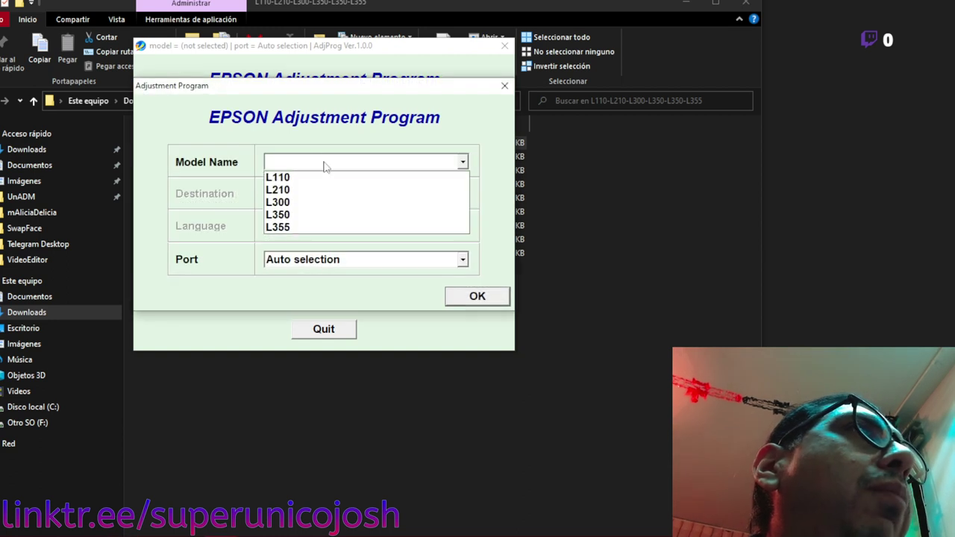
click(334, 228)
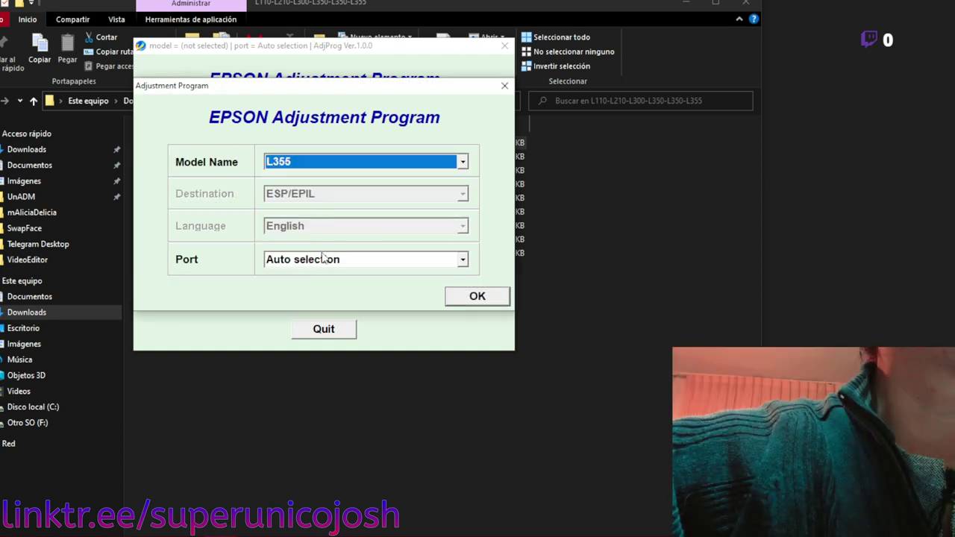
click(322, 258)
click(329, 275)
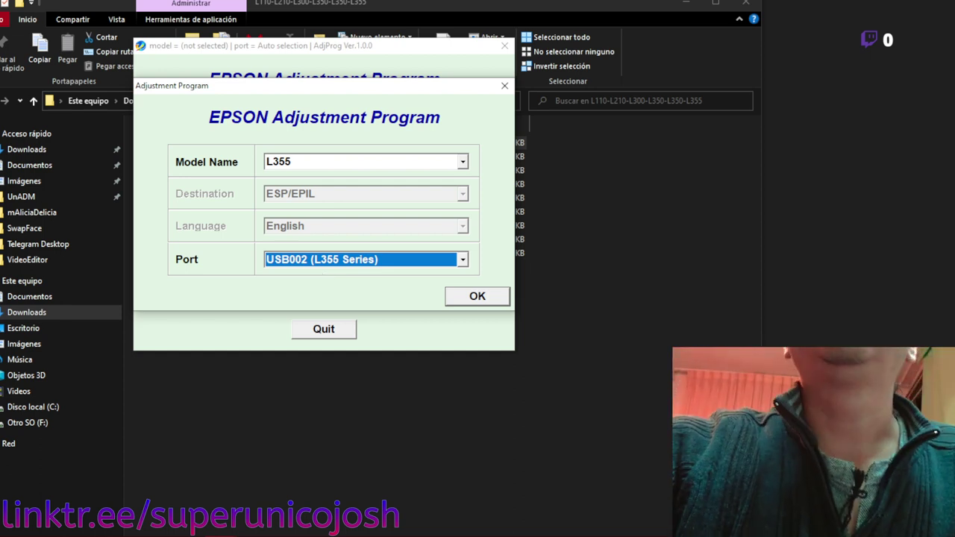
click(482, 299)
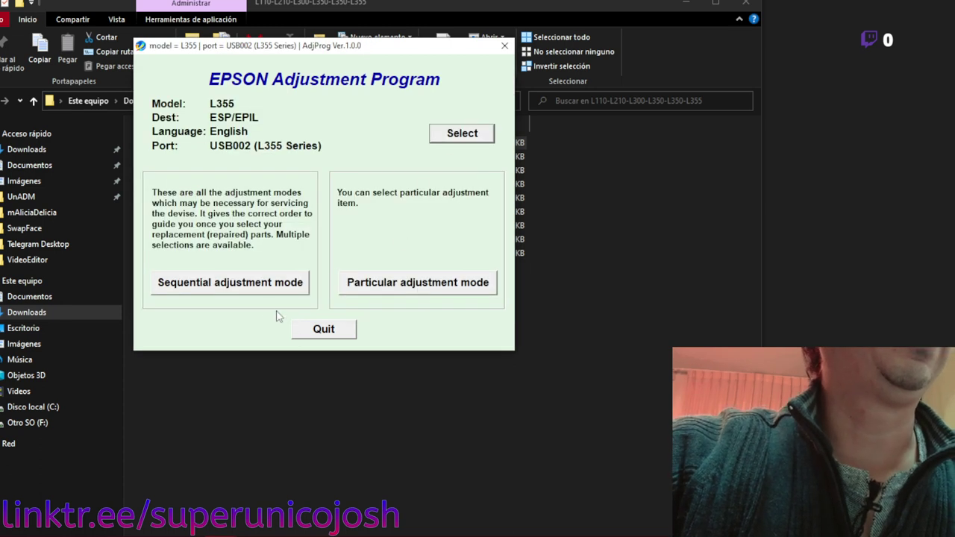
Open the waste ink pad counter in Particular adjustment mode and check the current counter value, retrying after the communication error
click(401, 286)
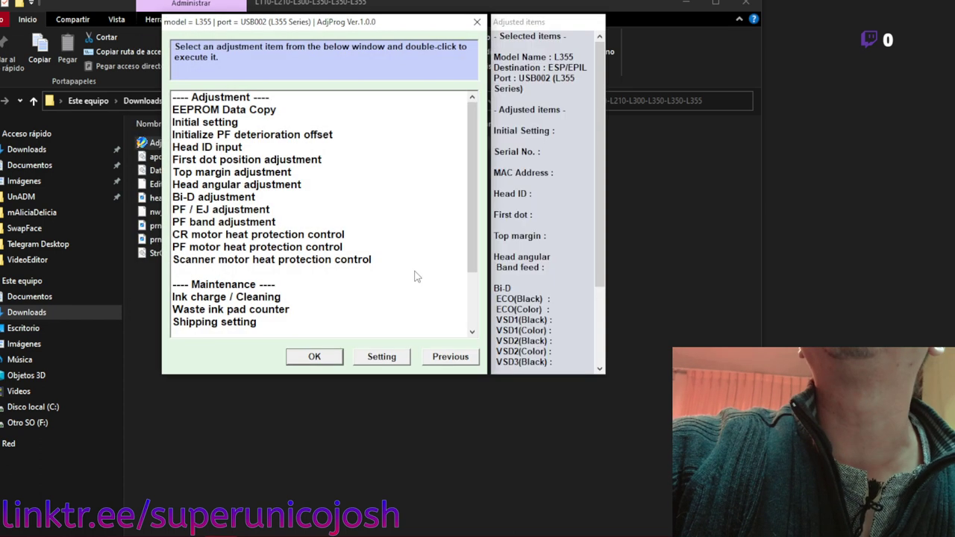
drag(474, 188, 475, 241)
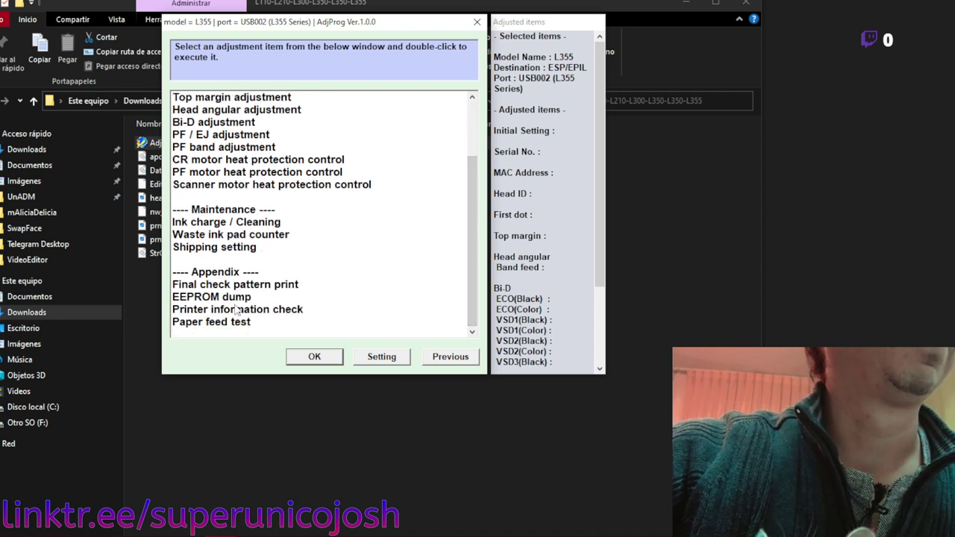
click(221, 240)
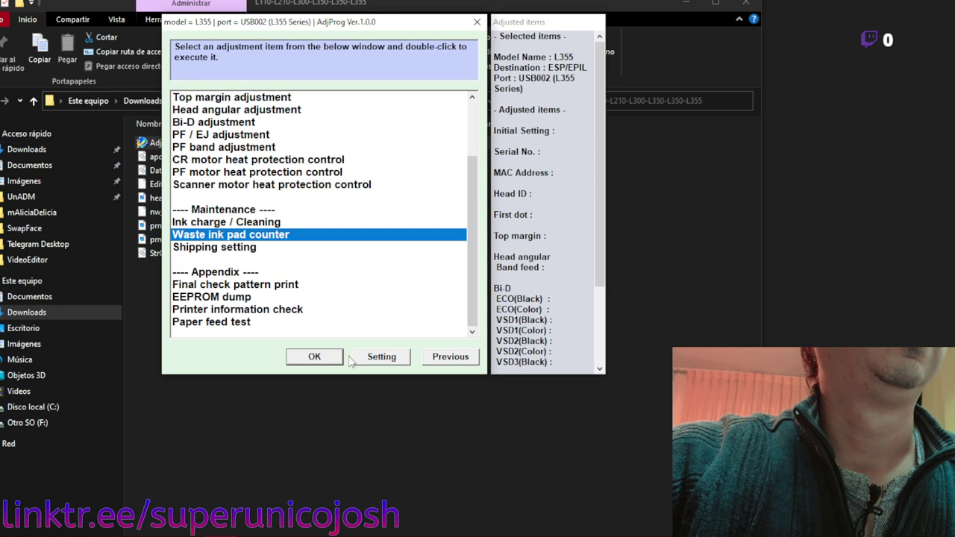
click(318, 363)
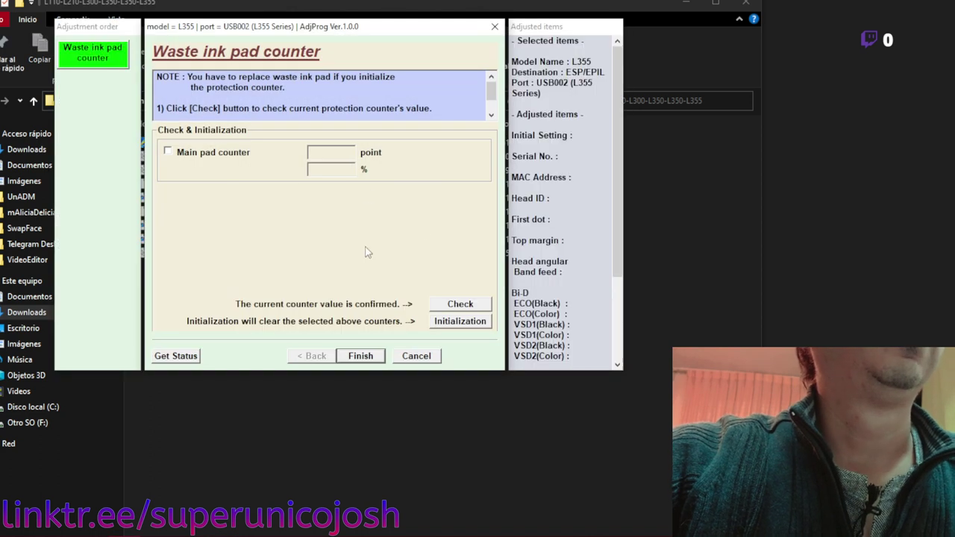
click(460, 307)
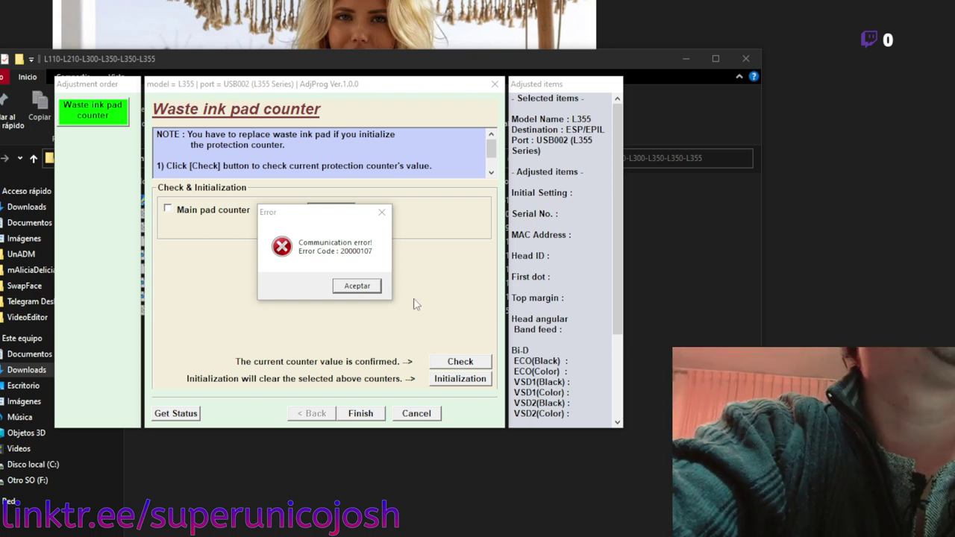
click(344, 288)
click(469, 364)
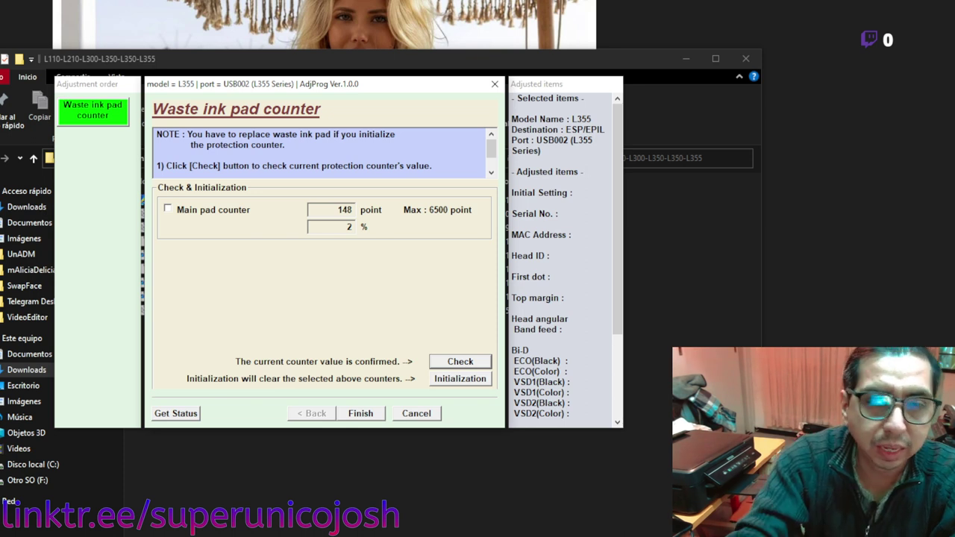
Finish the waste ink pad counter check, return to the adjustment program's main screen, and cancel the open nozzle test
click(360, 419)
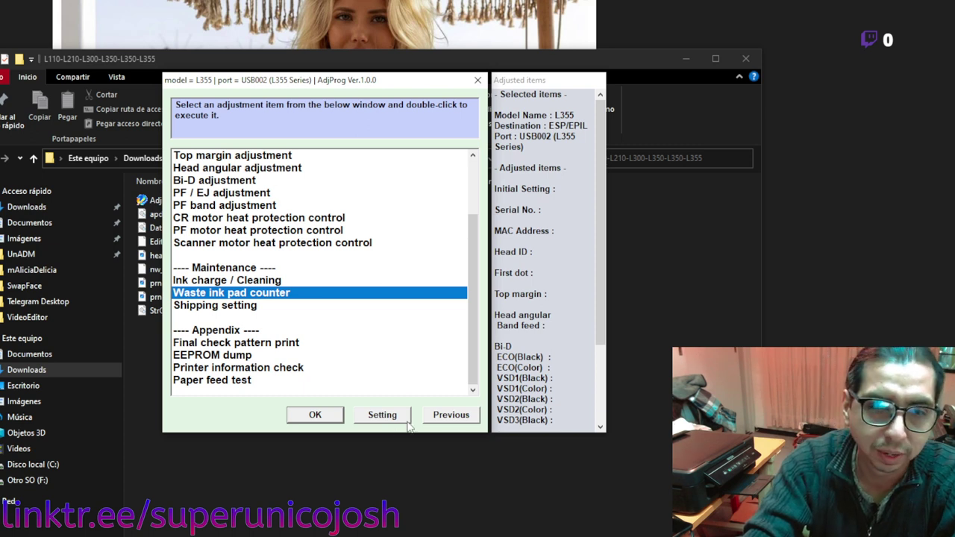
click(451, 417)
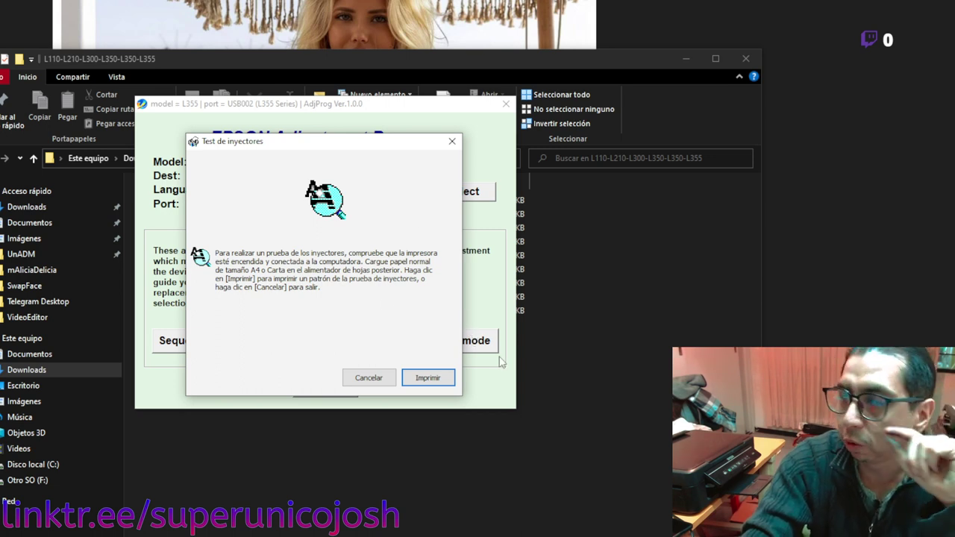
click(373, 378)
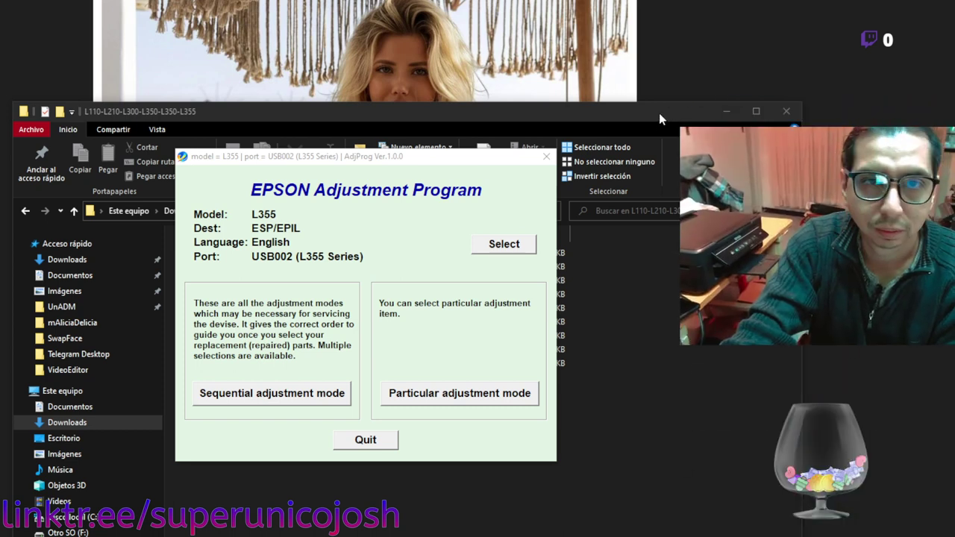
Print a nozzle test pattern for the EPSON L355 Series from its printer monitor and finish the test
drag(658, 113, 634, 25)
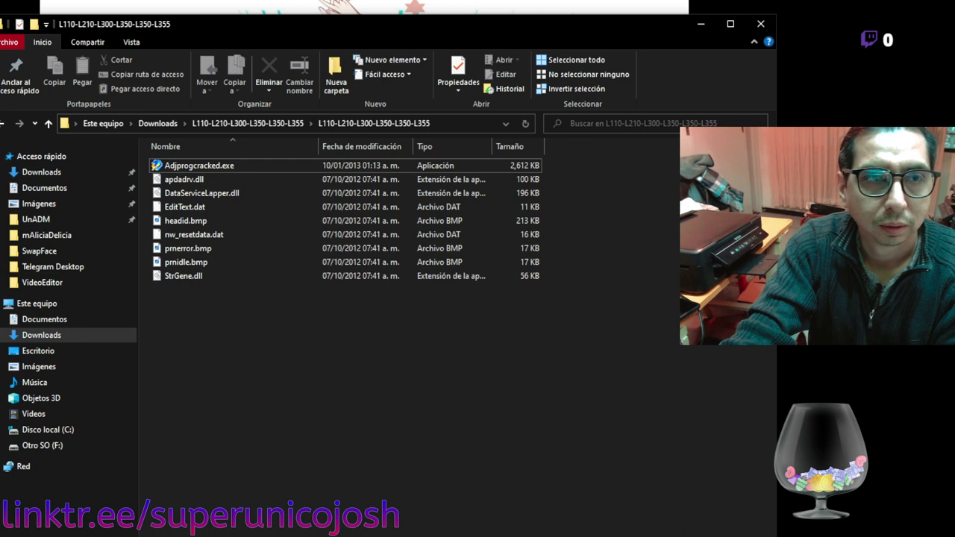
click(895, 396)
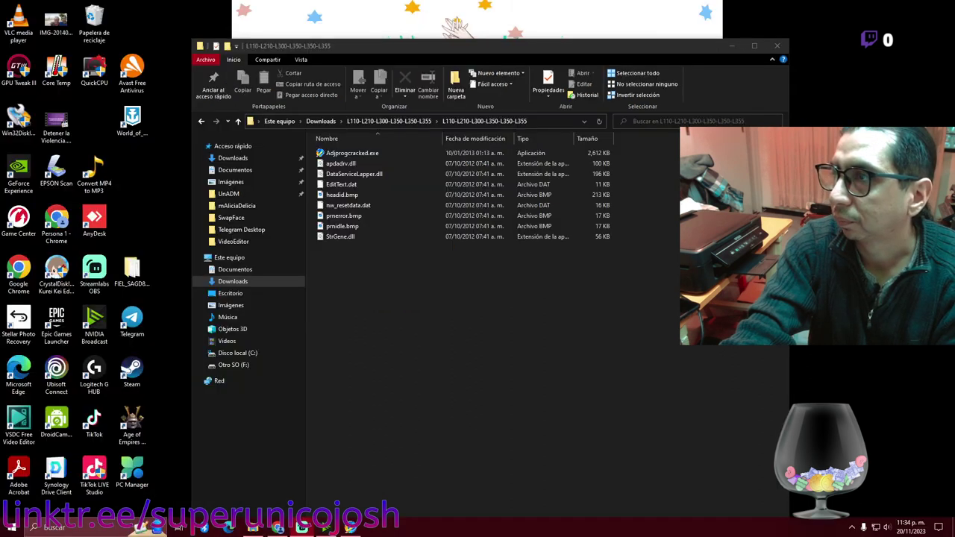
click(852, 527)
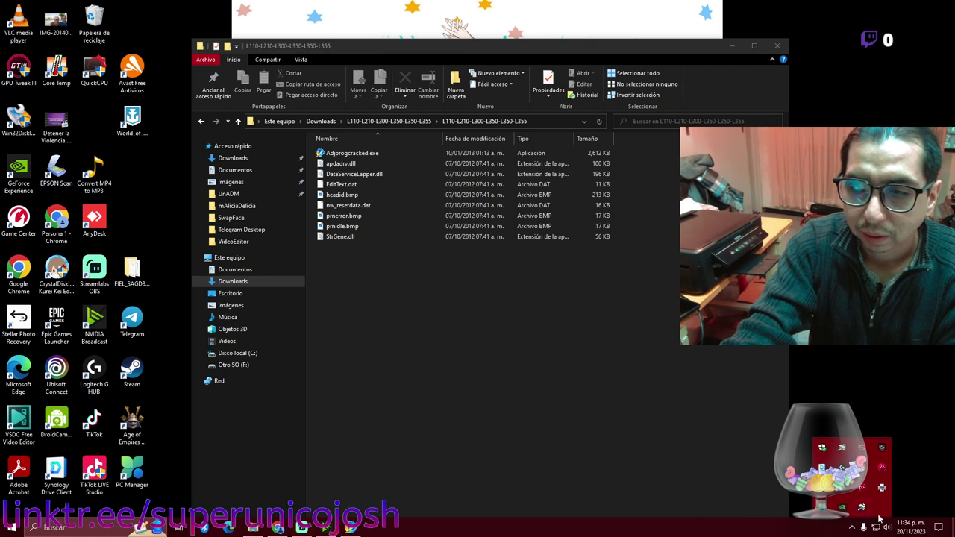
right_click(861, 509)
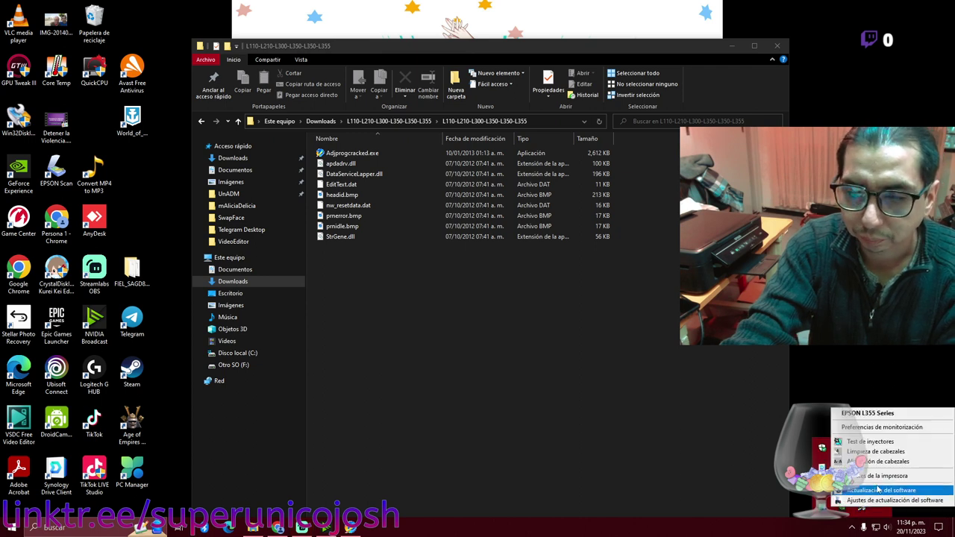
click(891, 443)
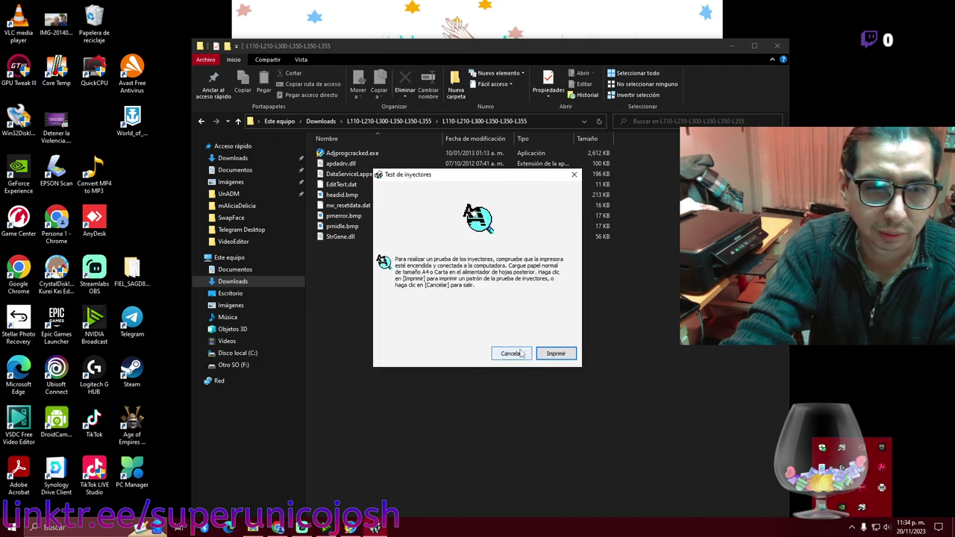
click(552, 352)
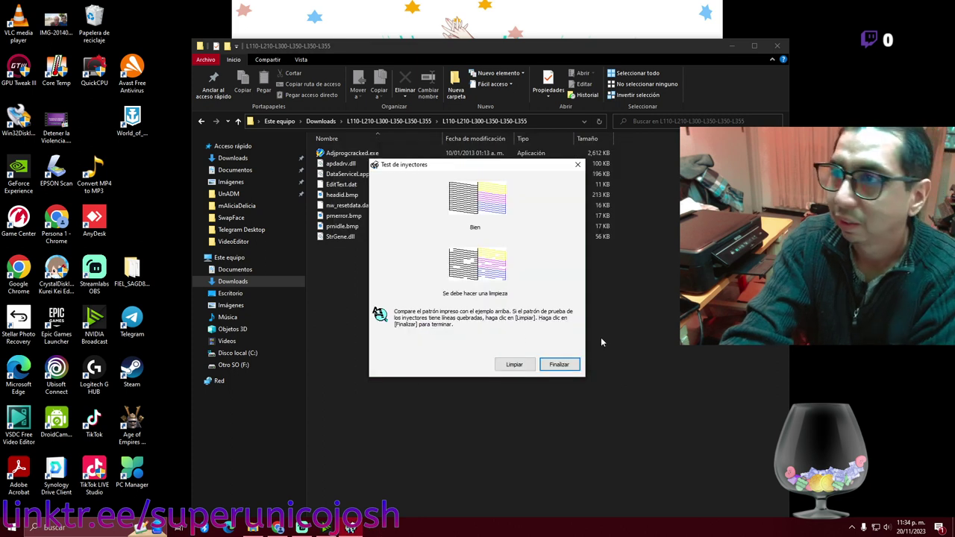
click(560, 365)
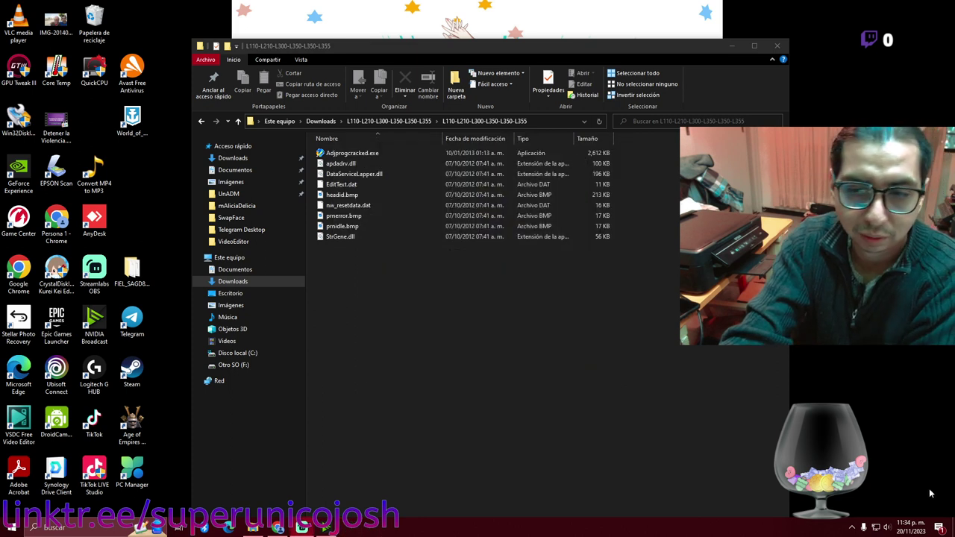
Run another nozzle test on the EPSON L355 Series, dismiss the printer status window, and finish the test
click(852, 527)
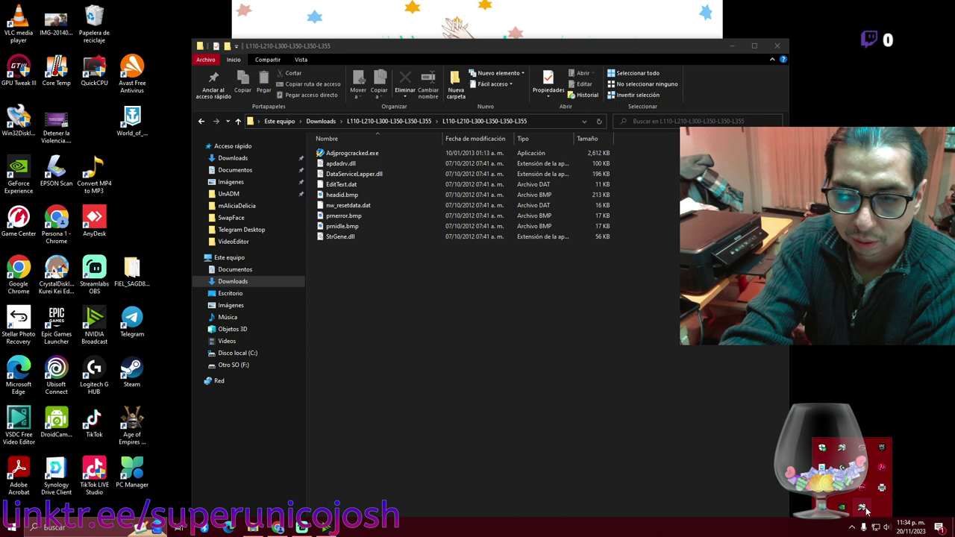
right_click(863, 510)
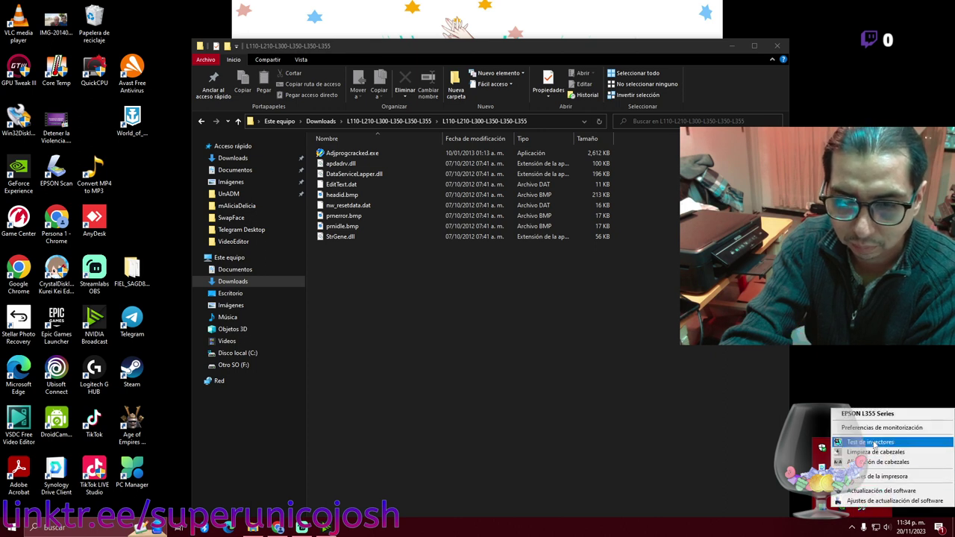
click(892, 497)
click(555, 352)
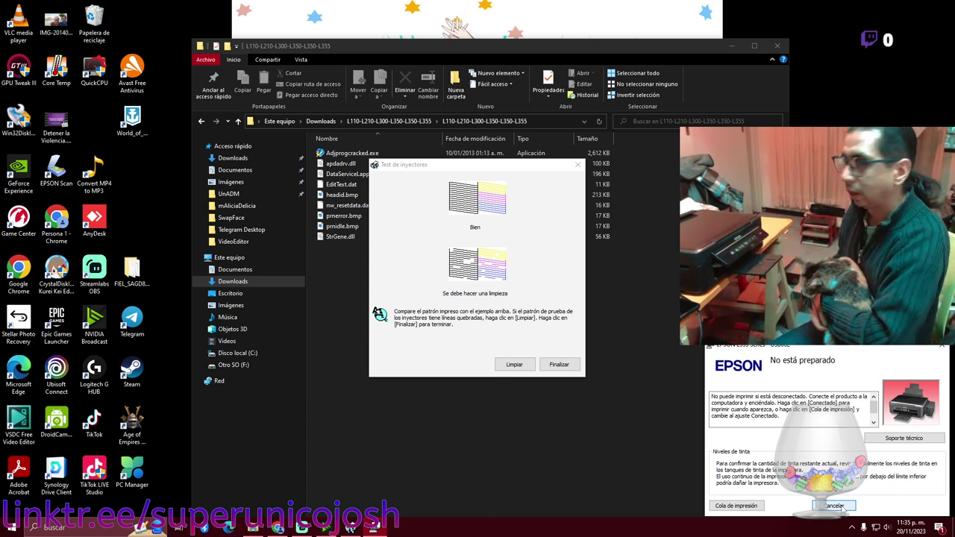
click(834, 506)
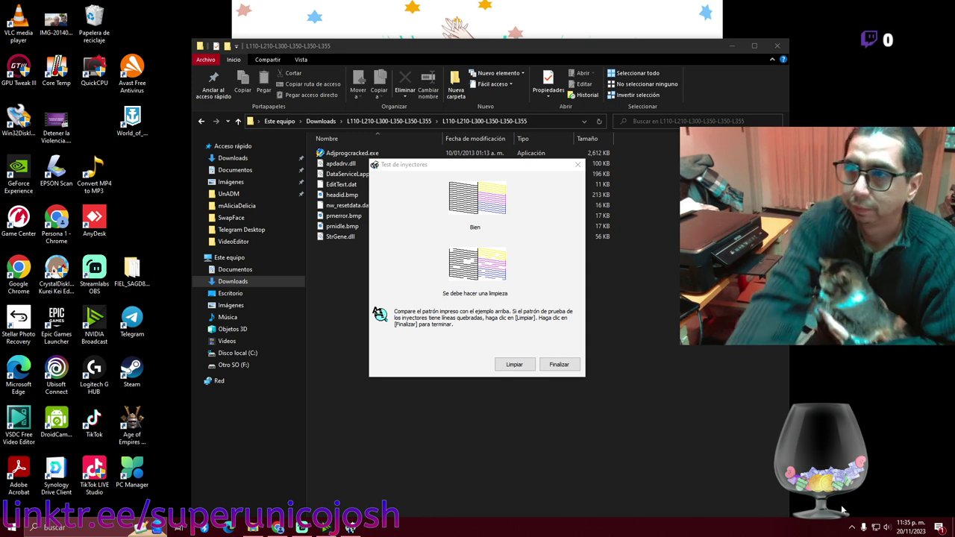
click(853, 527)
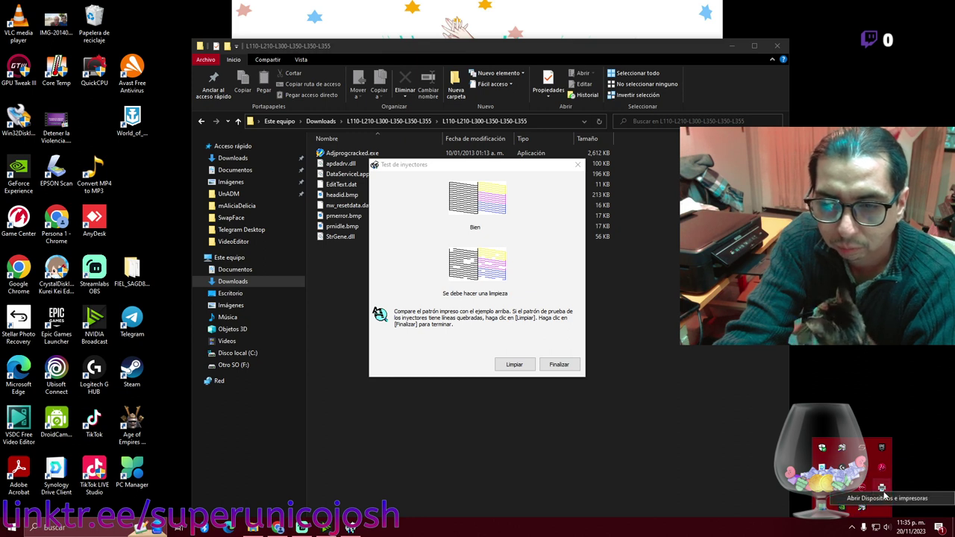
click(559, 365)
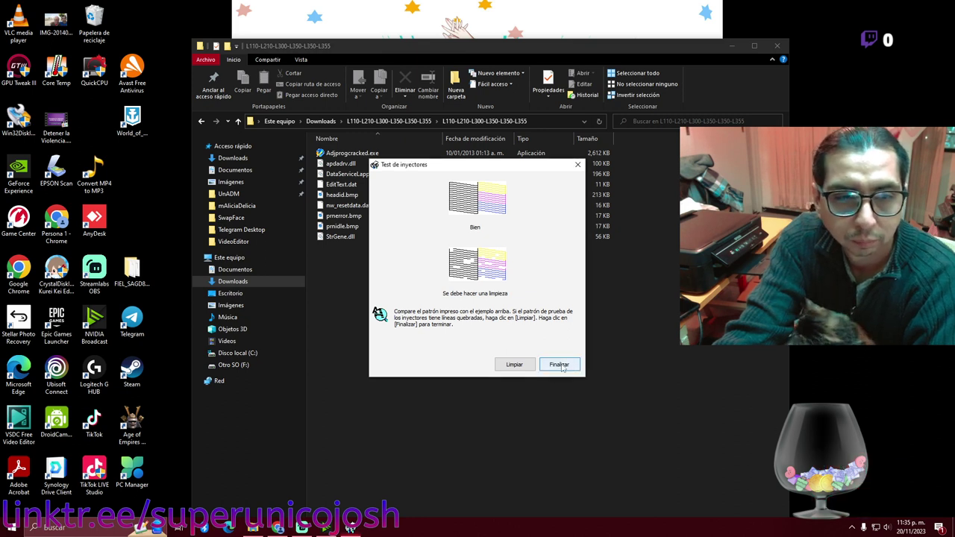
click(559, 365)
Start the nozzle test for the EPSON L355 Series once more and print its pattern
click(852, 526)
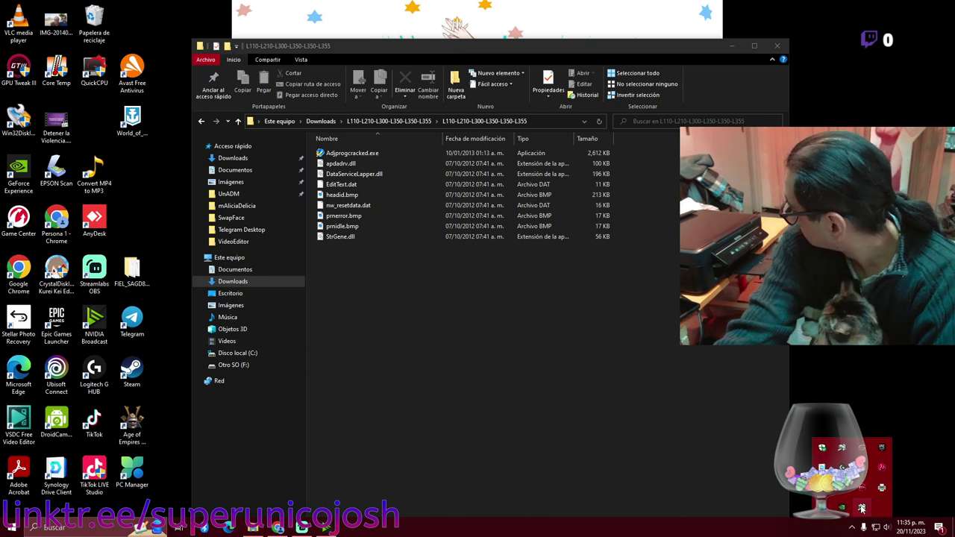
right_click(862, 507)
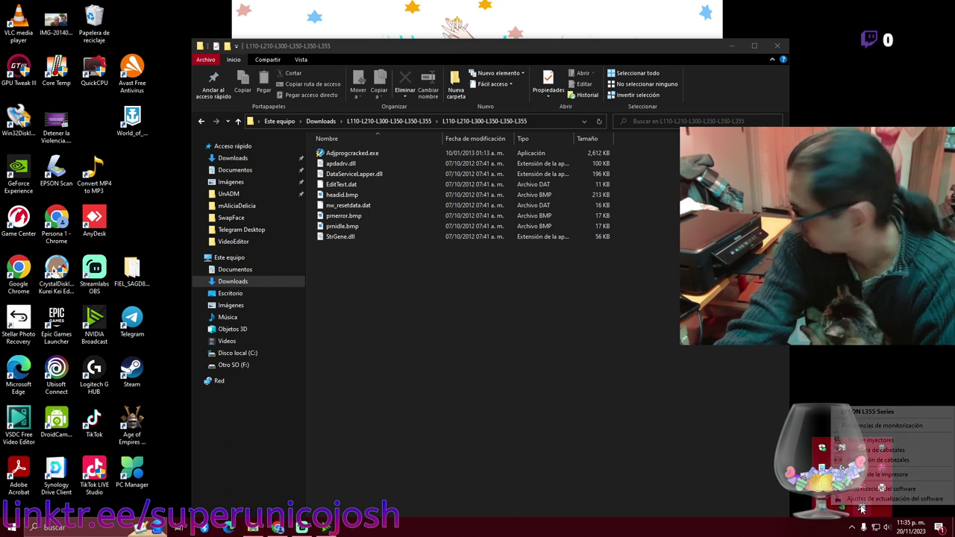
click(881, 442)
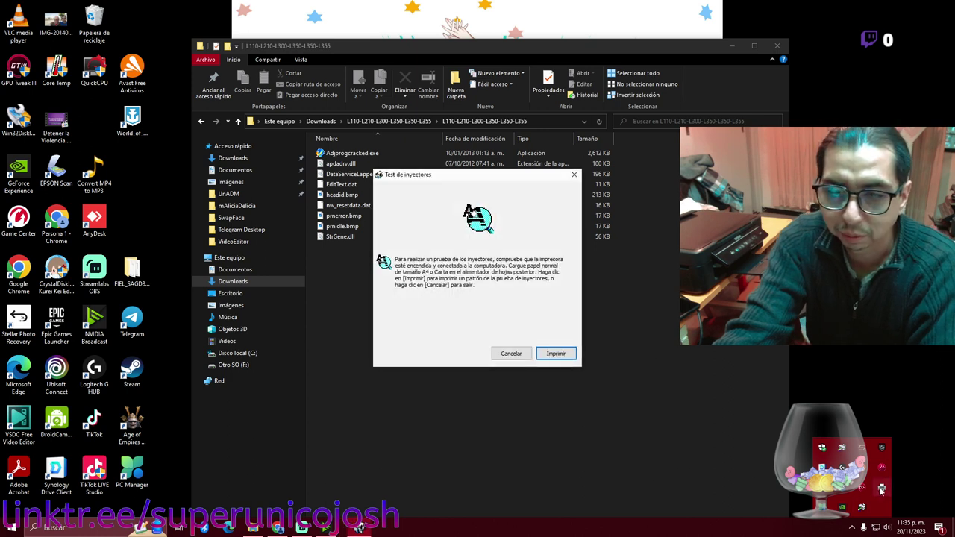
click(554, 357)
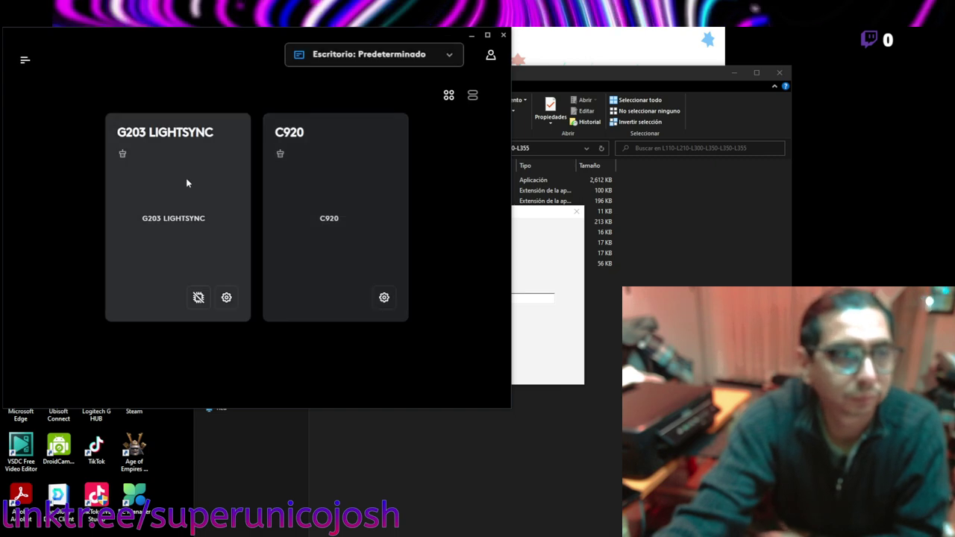
Turn off automatic focus for the C920 webcam in Logitech G HUB and minimize that window
click(313, 198)
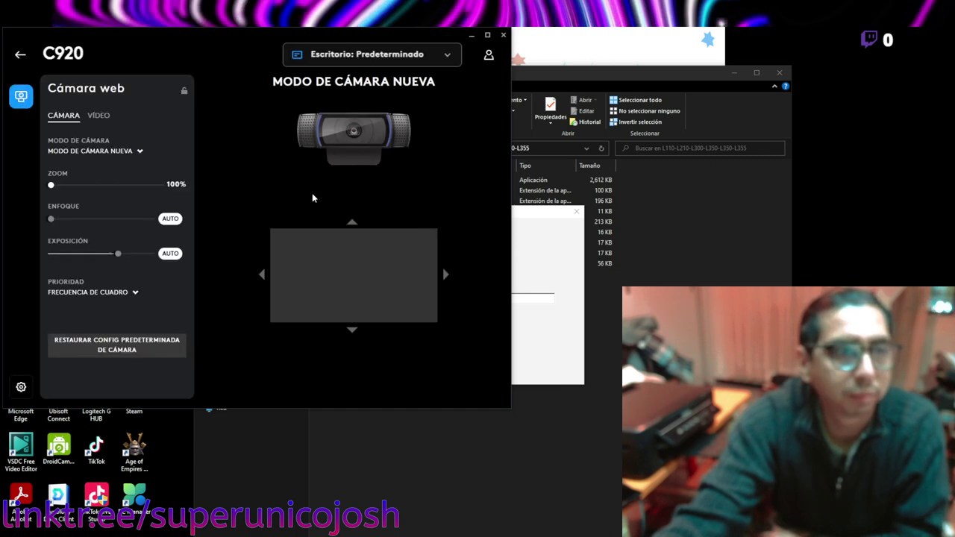
click(170, 219)
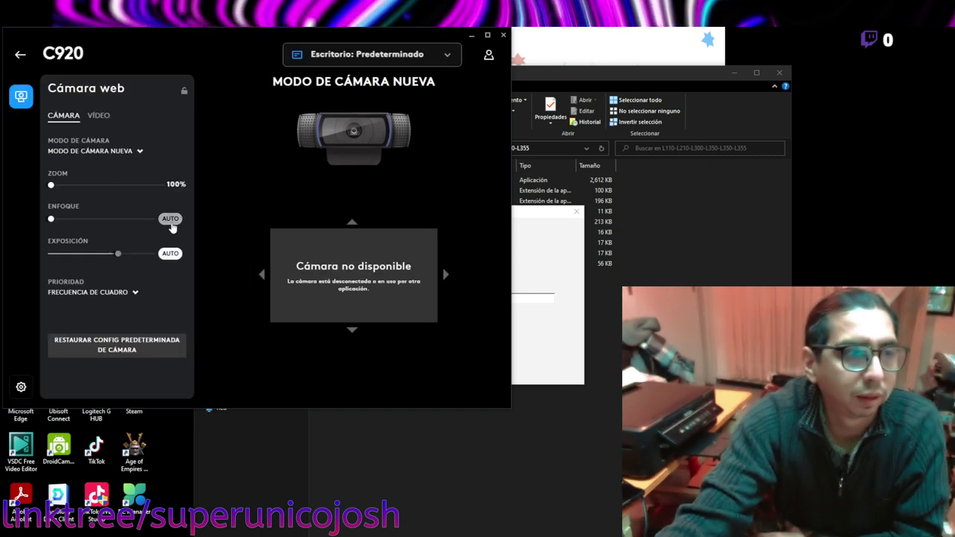
click(471, 36)
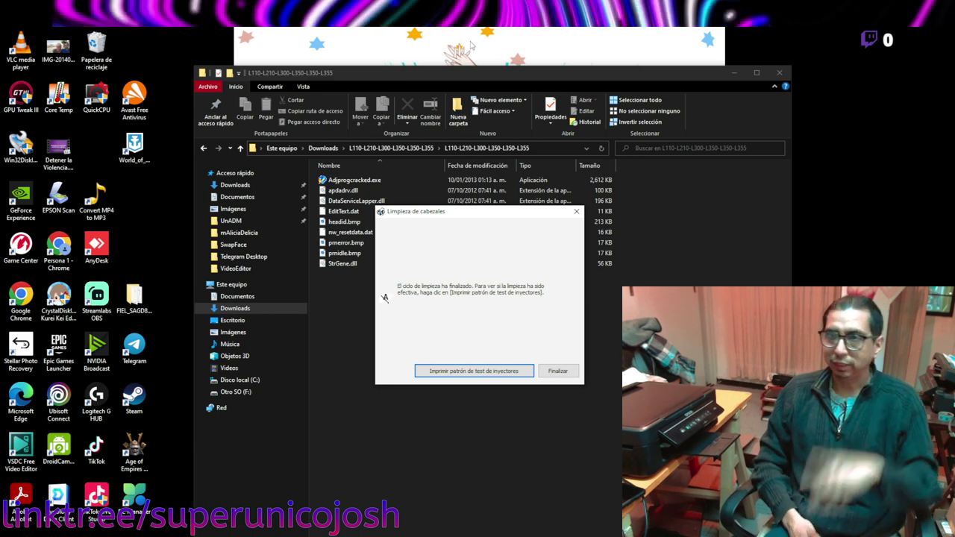
Print a nozzle test pattern from the completed head cleaning to check its effectiveness
click(497, 372)
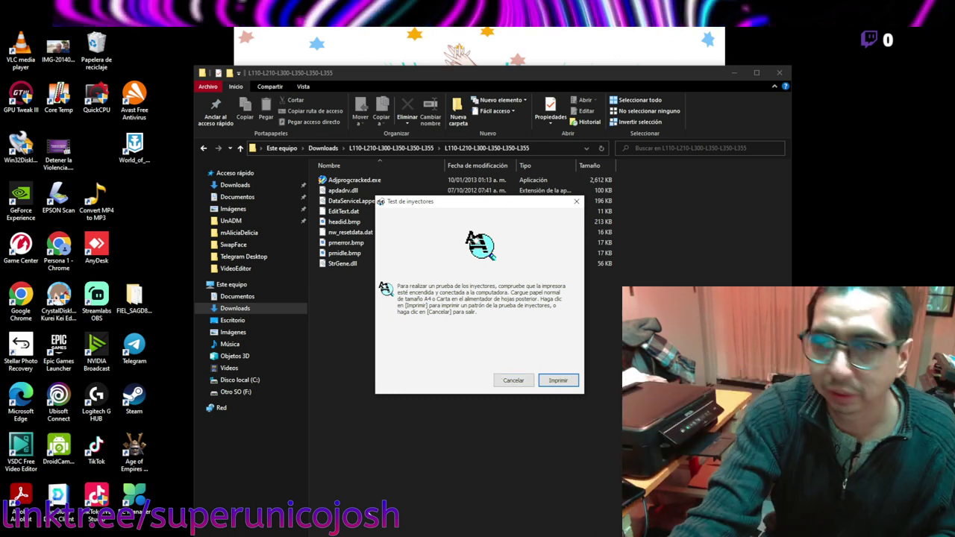
click(552, 382)
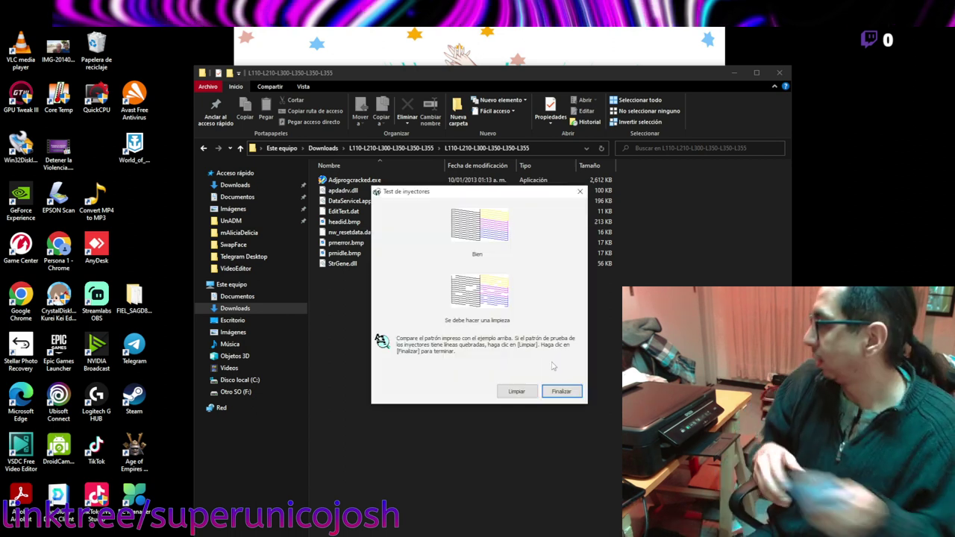